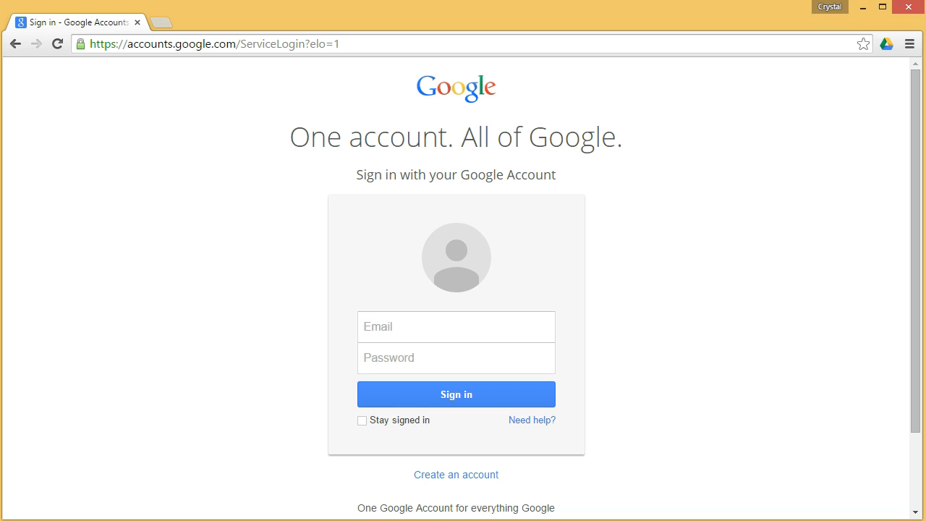
Step: Enter the school account e-mail address and move on to the password field
text(active directory username@aisd.net)
key(Tab)
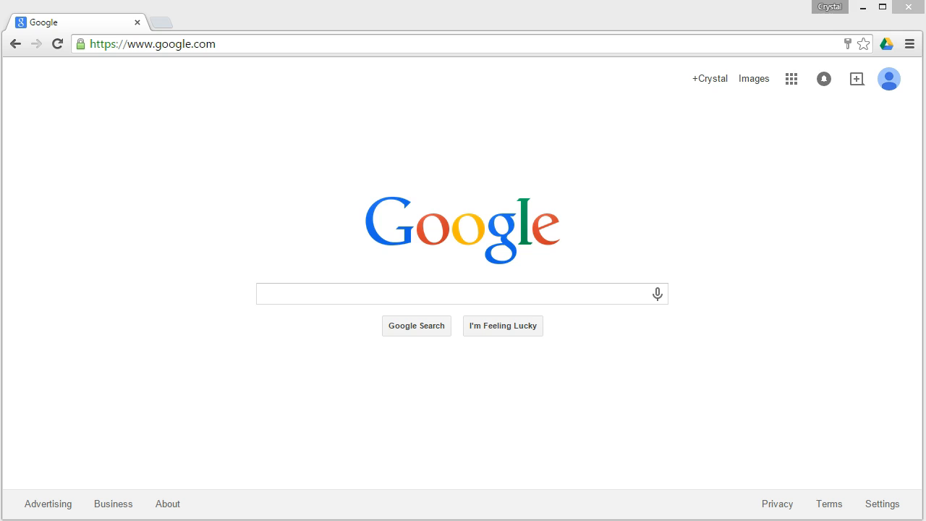
Step: Go to Google Drive from the apps grid and create a new Google Form via New > More
click(791, 80)
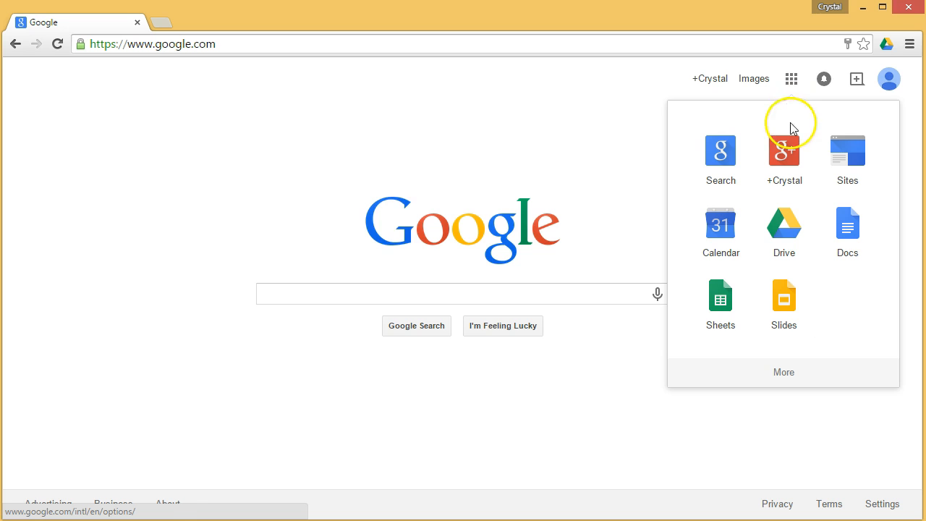
click(789, 235)
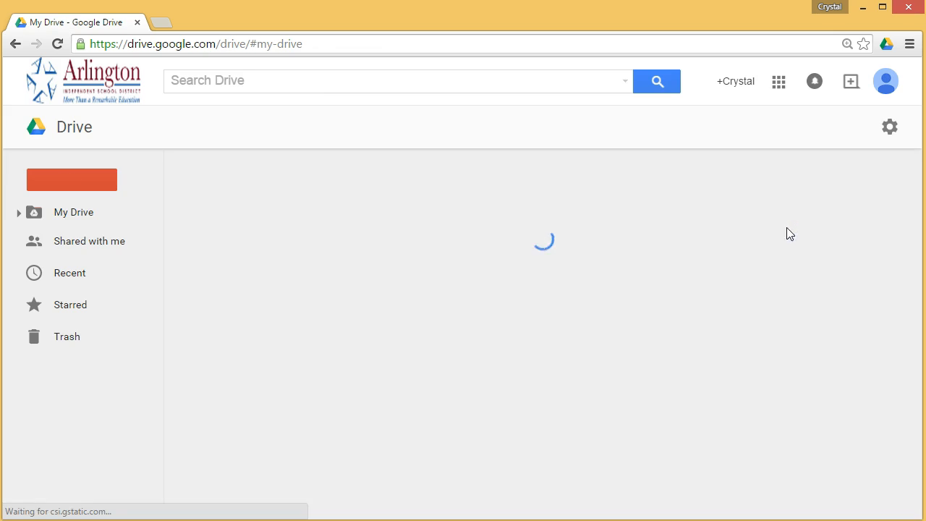
scroll(535, 347, down, 10)
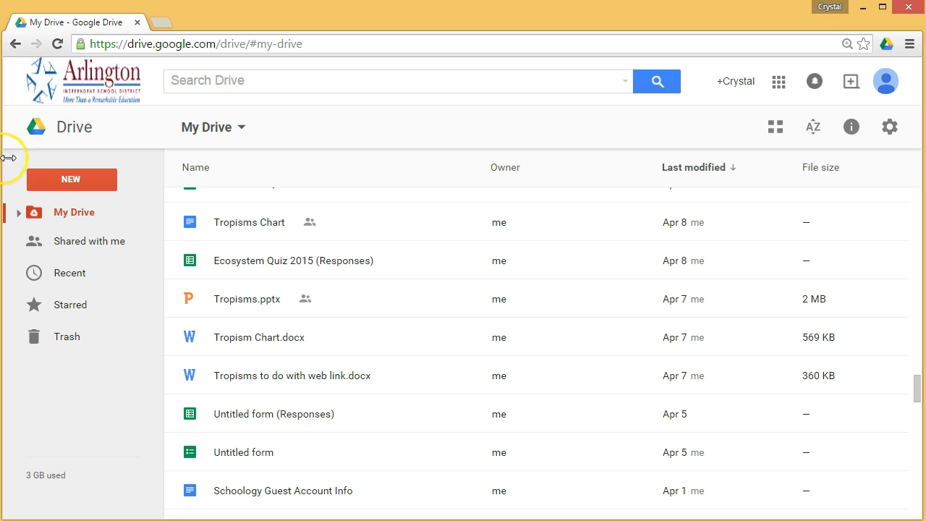
click(71, 180)
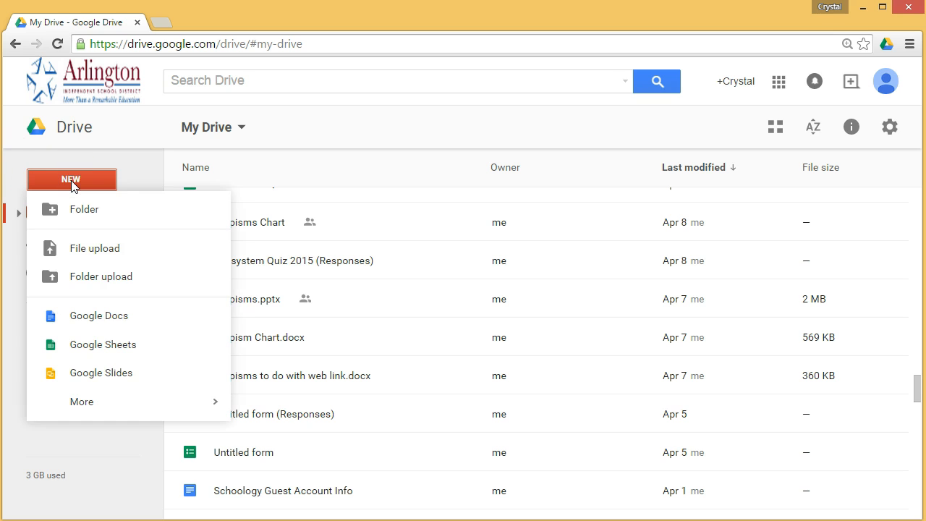
click(72, 185)
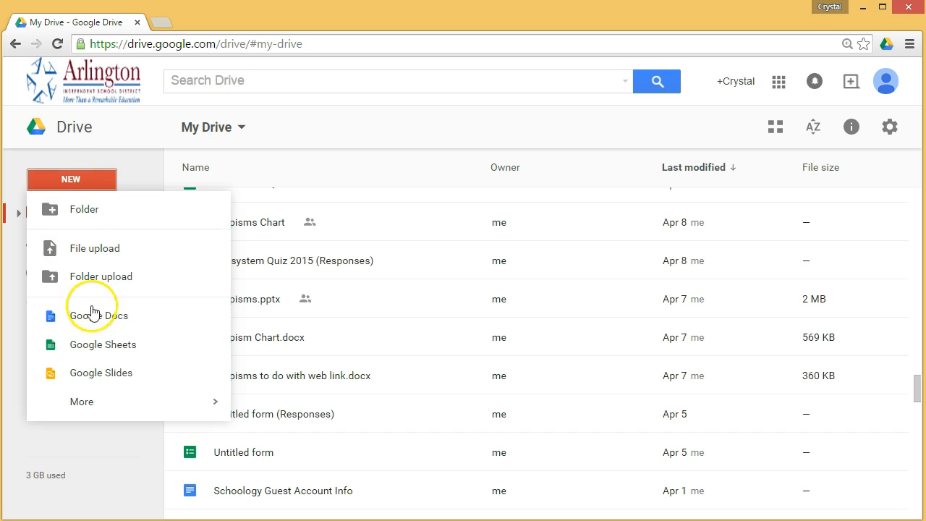
click(88, 395)
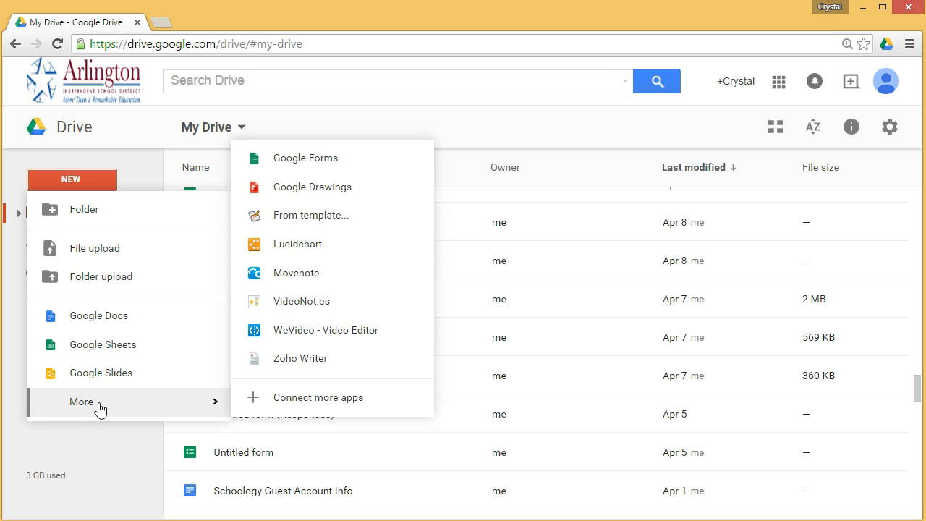
click(305, 160)
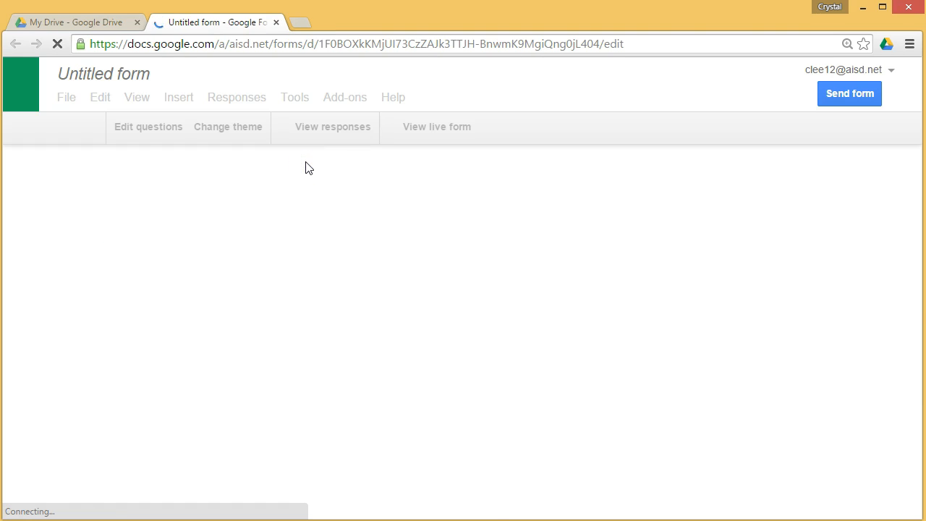
click(244, 34)
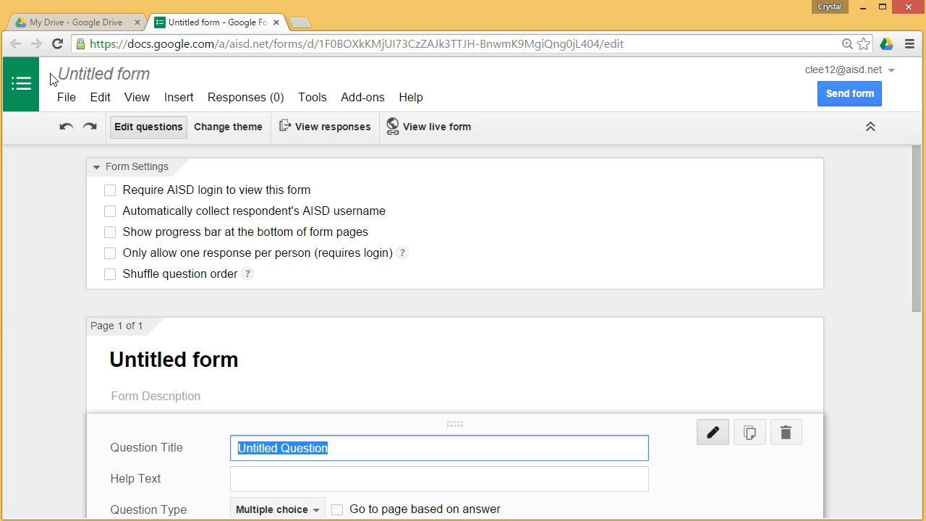
Step: Replace the form's Untitled name with 'Test' in the Rename form box and confirm
click(104, 76)
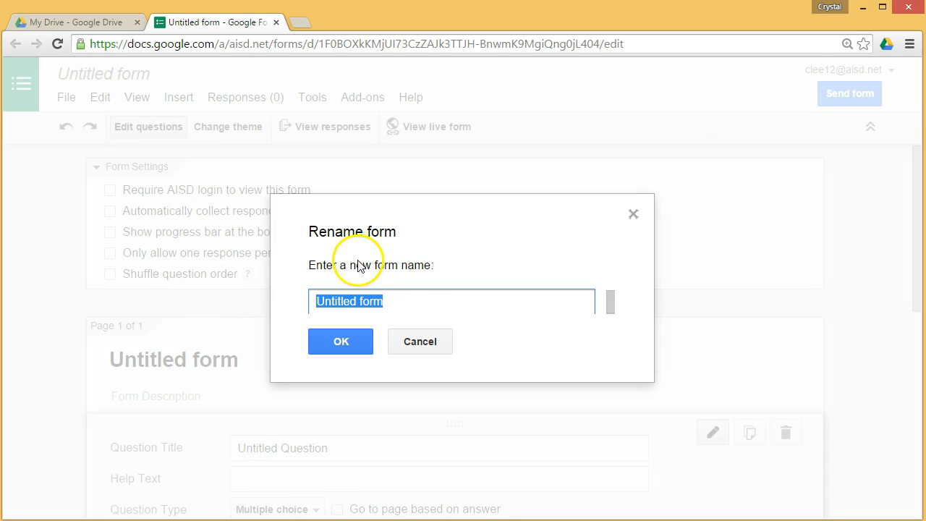
key(BackSpace)
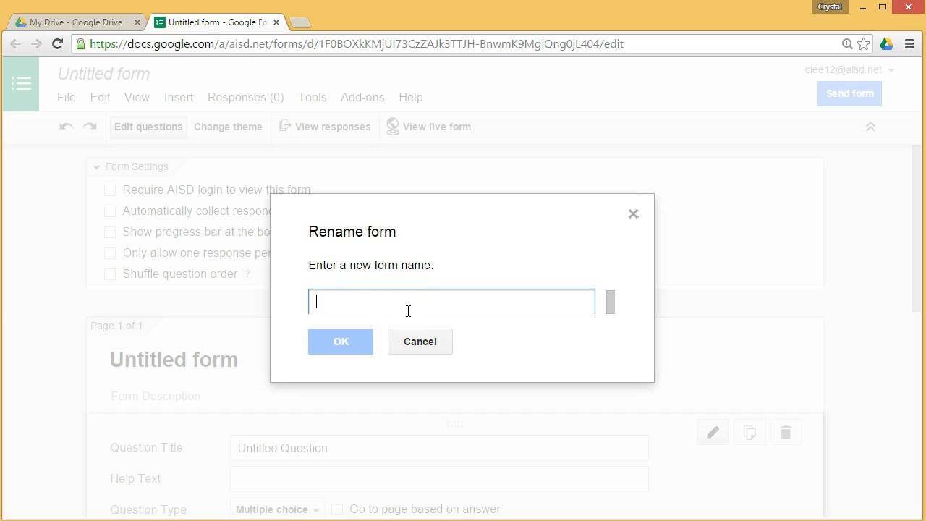
text(Test)
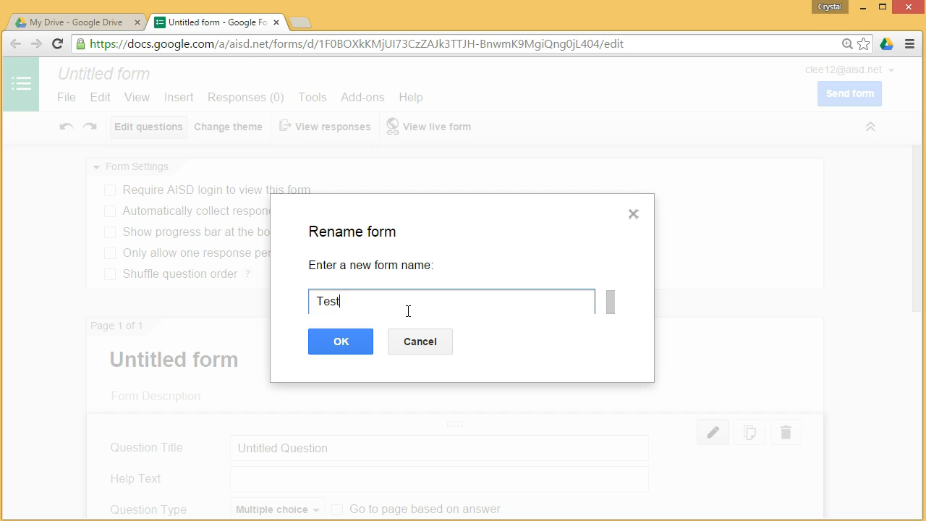
click(338, 340)
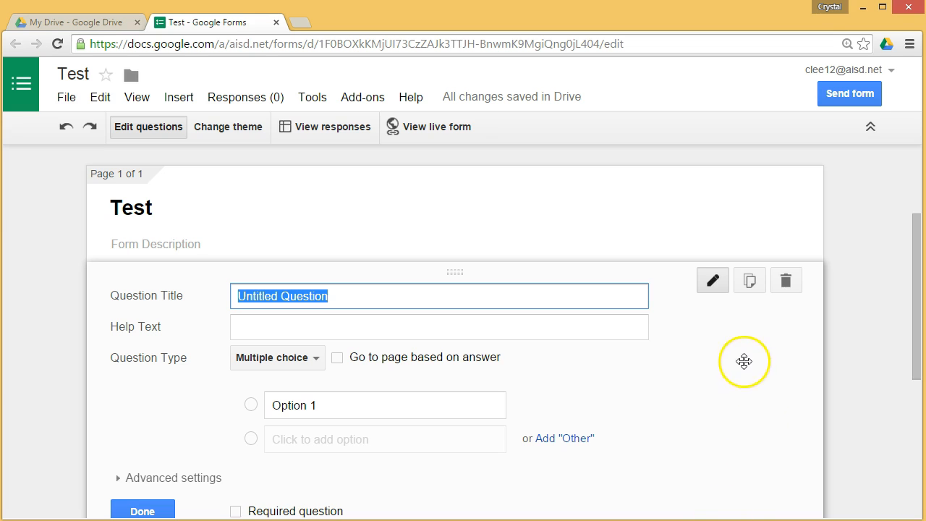
Step: Title the question 'Who's your favorite teacher?' with help text 'You can have more than one answer'
click(712, 280)
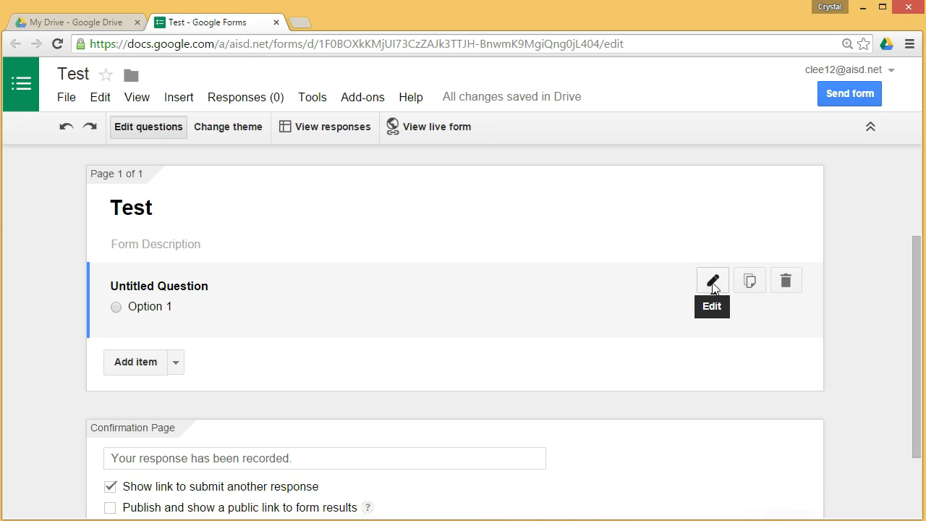
click(712, 282)
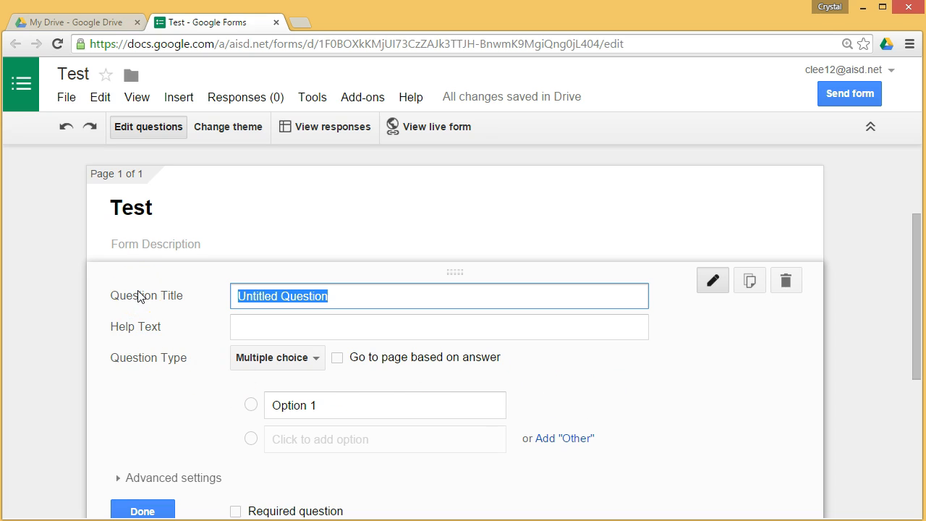
click(138, 326)
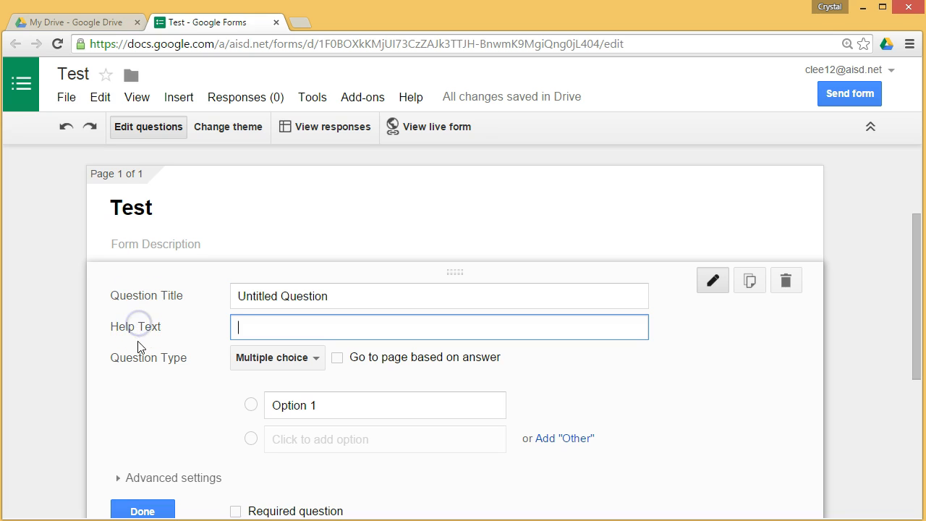
click(139, 358)
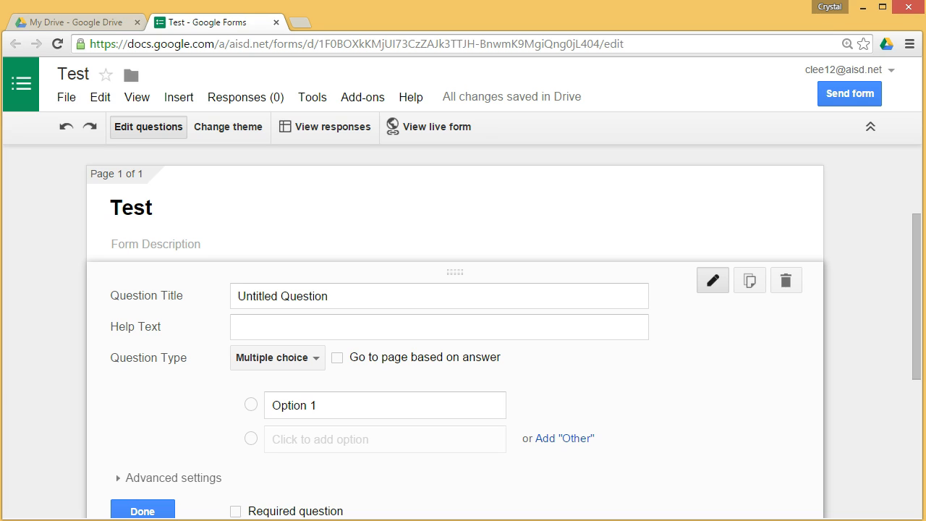
click(387, 296)
text(Who's your favorite teacher?)
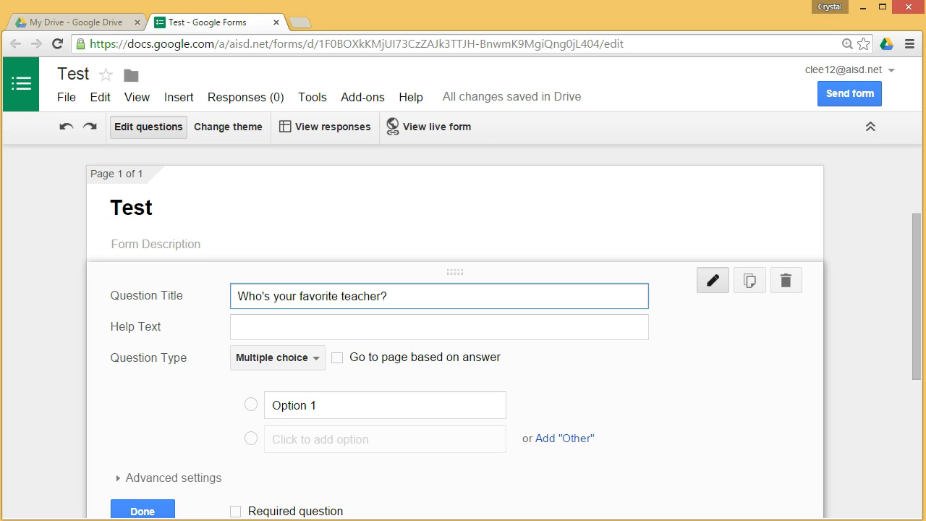
key(Tab)
text(You can have more than one answer)
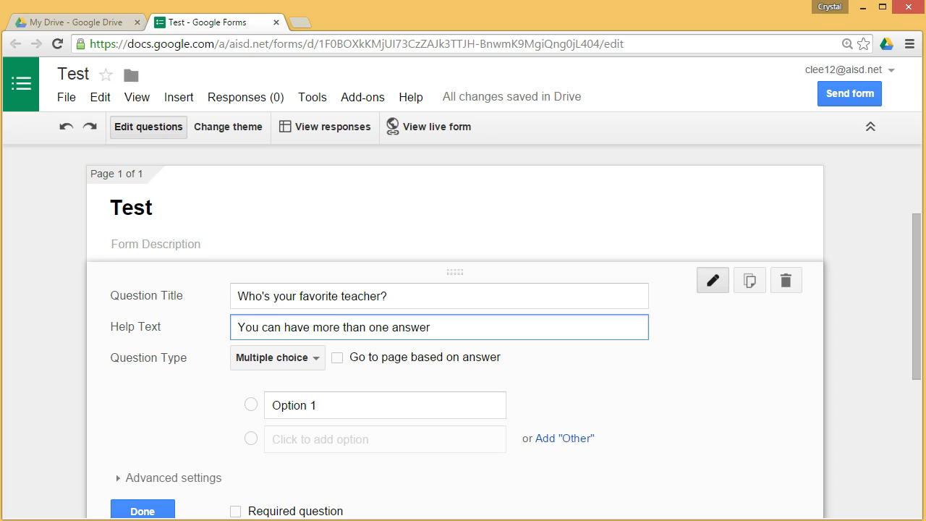
Step: Browse the question type list without changing it, then select the Option 1 text
click(317, 360)
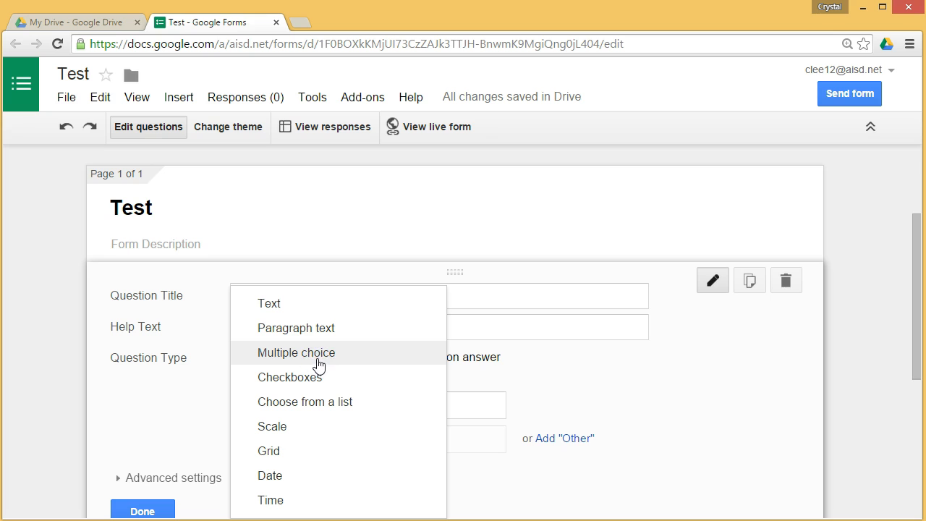
scroll(508, 354, down, 1)
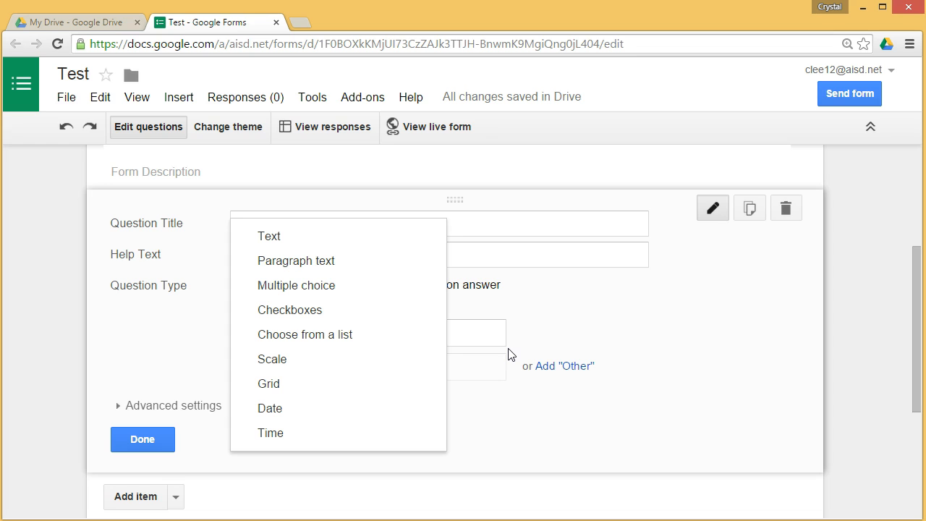
click(637, 318)
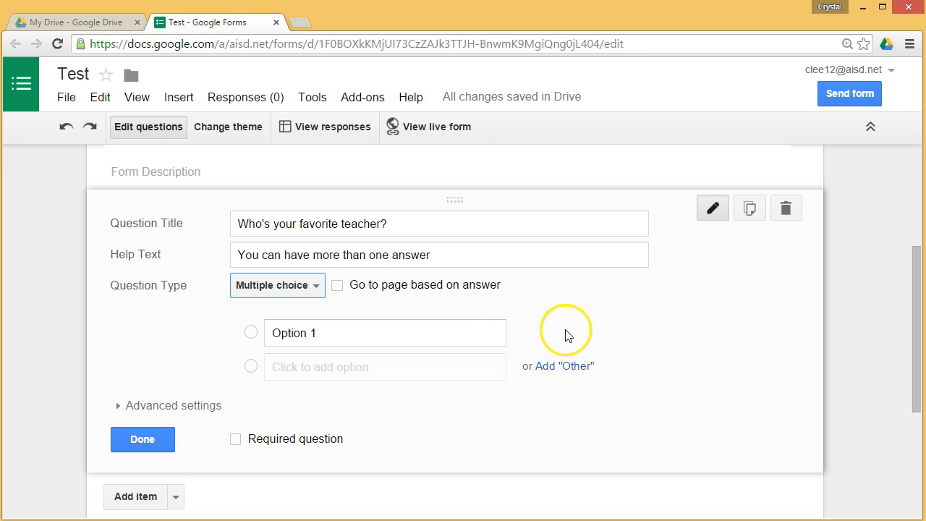
click(289, 329)
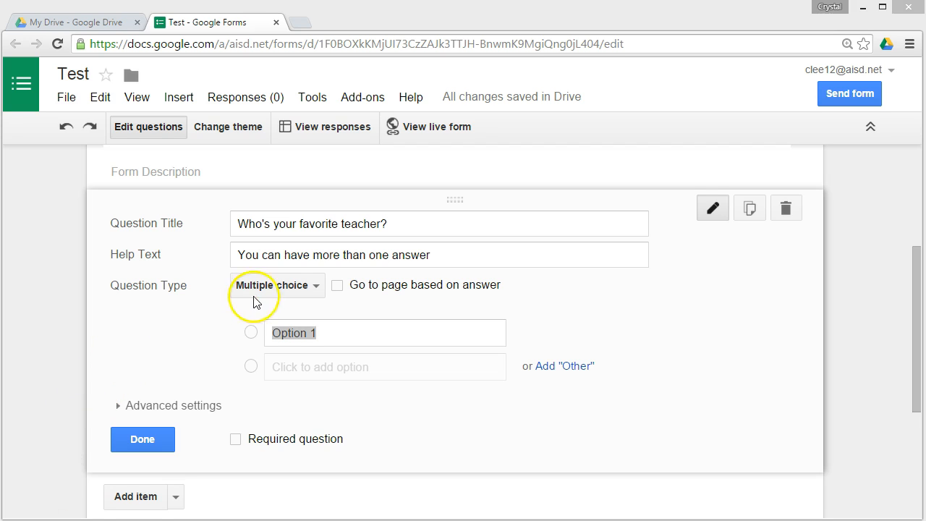
Step: Try the Text and Paragraph text types, return to Multiple choice, and add Option 2
click(320, 285)
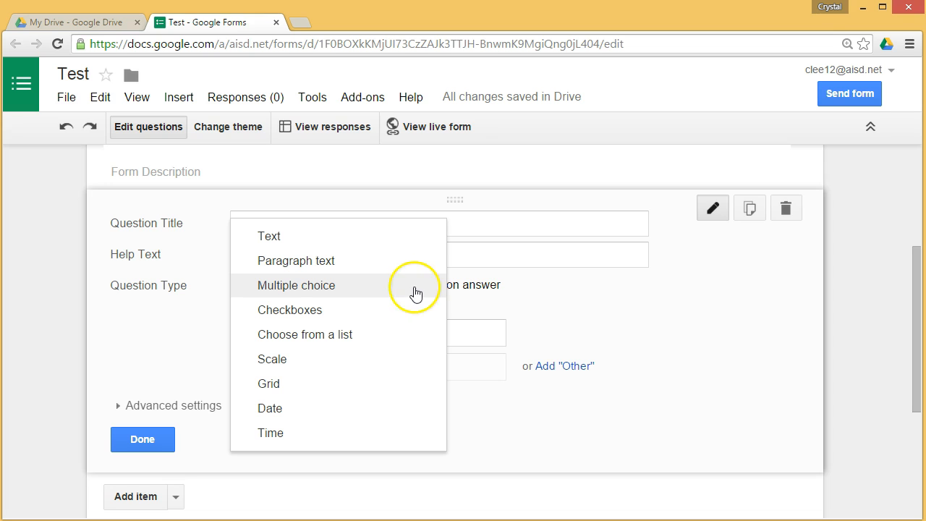
click(322, 237)
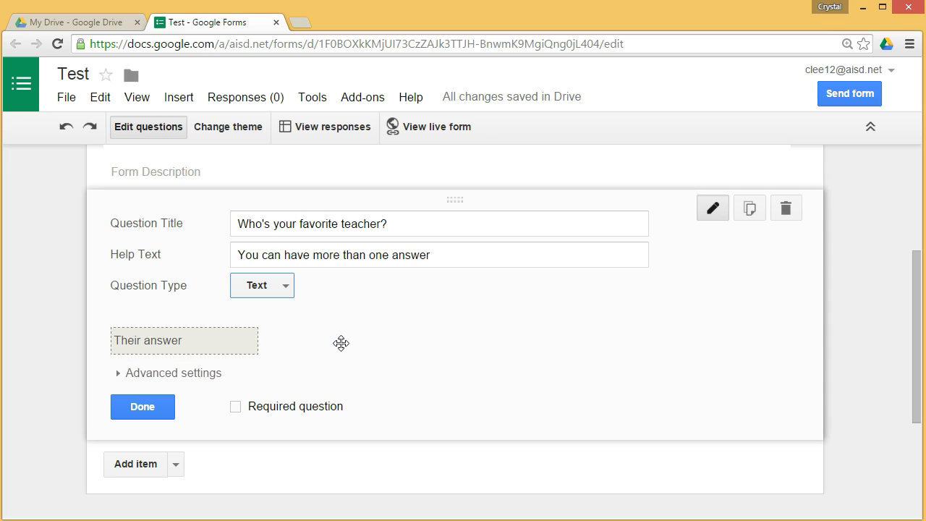
click(285, 288)
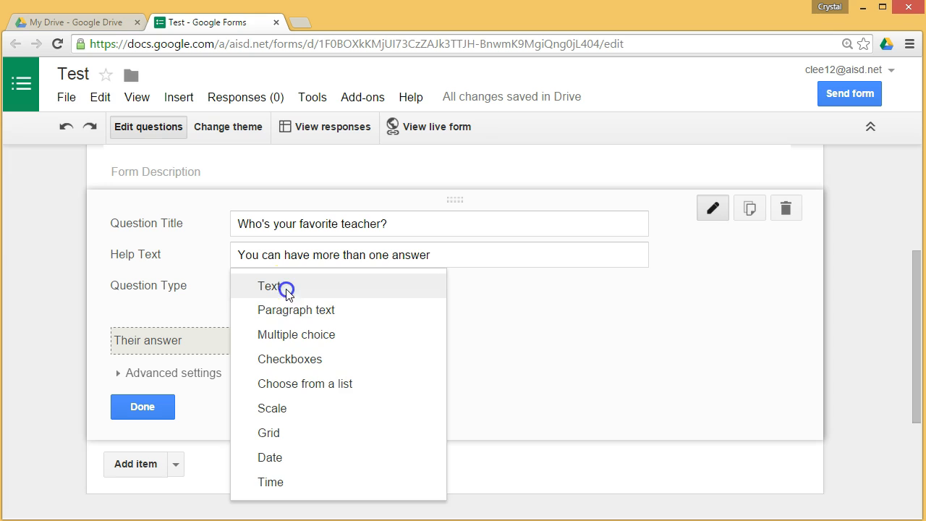
click(287, 310)
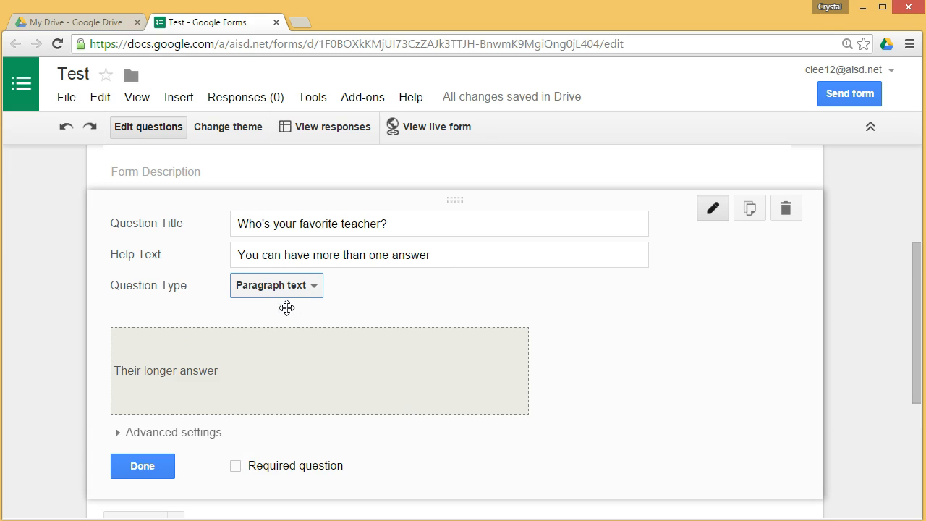
click(313, 285)
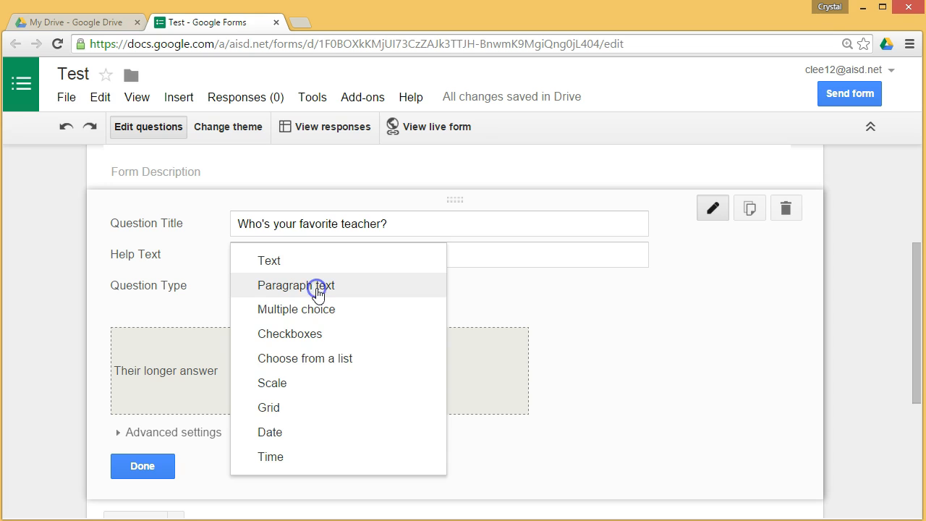
click(319, 309)
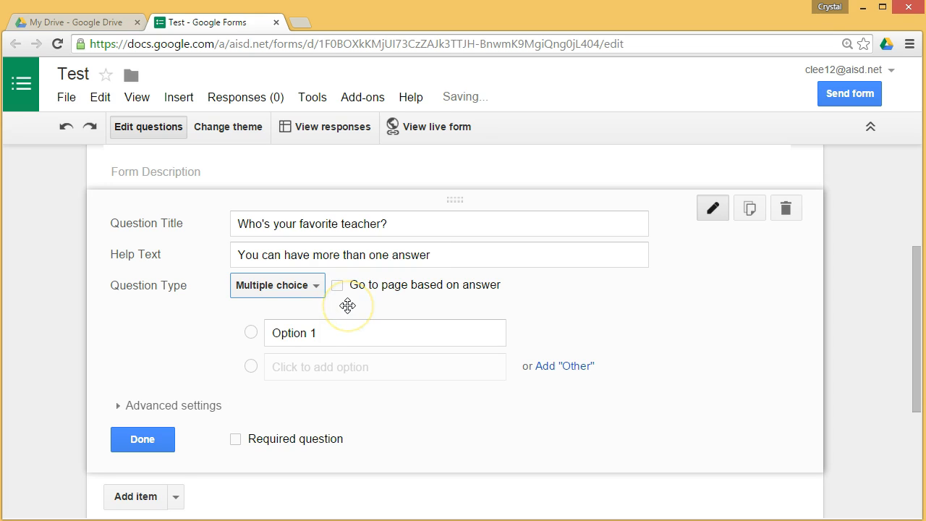
click(352, 364)
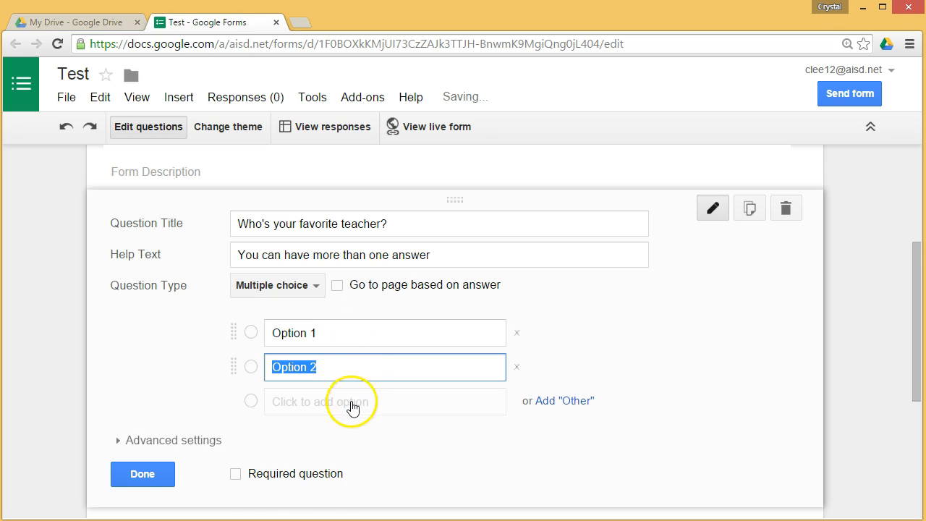
Step: Add a third answer option and switch the question to Checkboxes
click(352, 403)
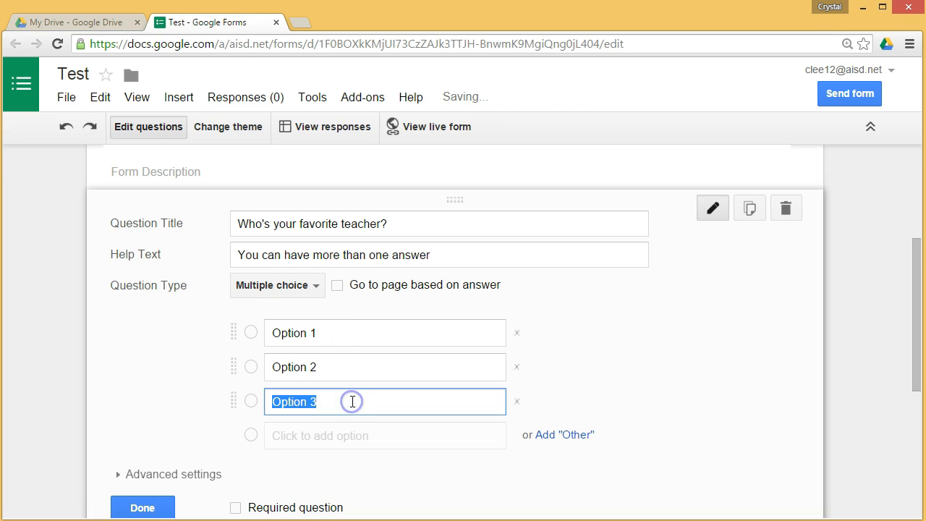
click(317, 285)
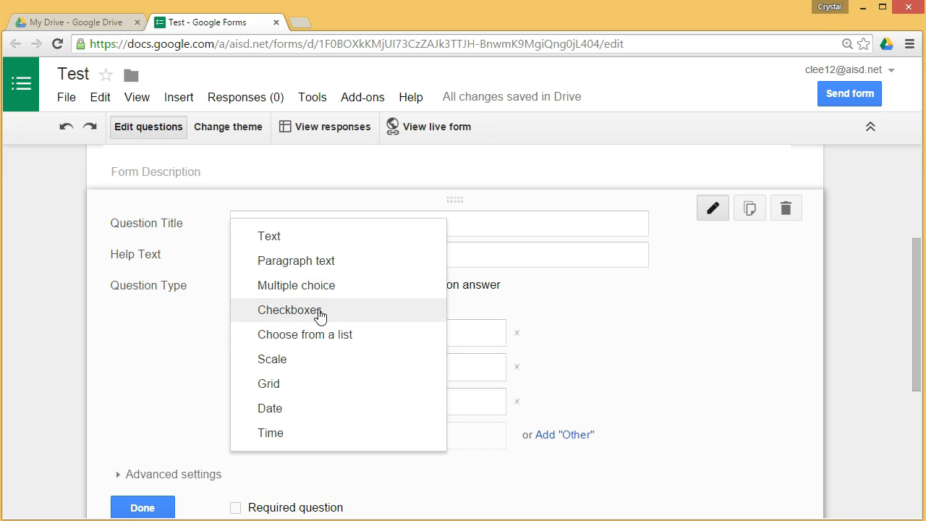
click(321, 312)
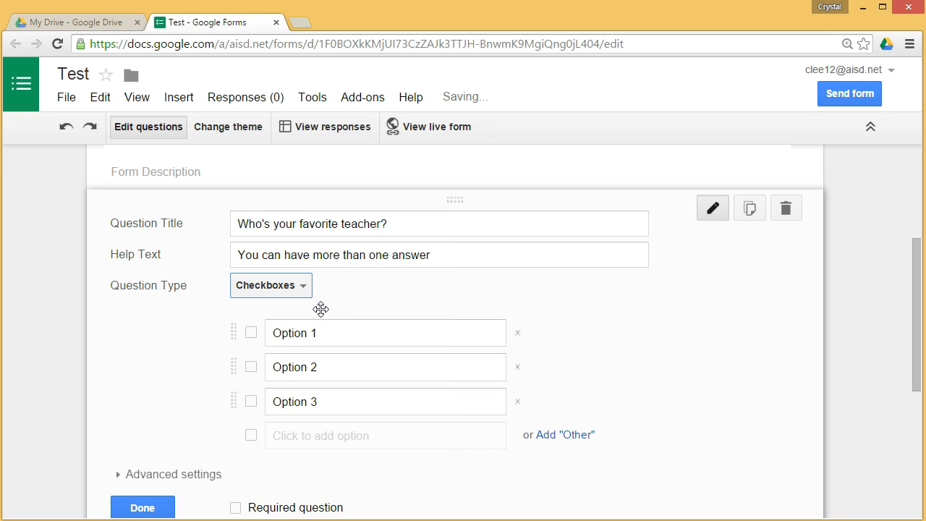
click(249, 333)
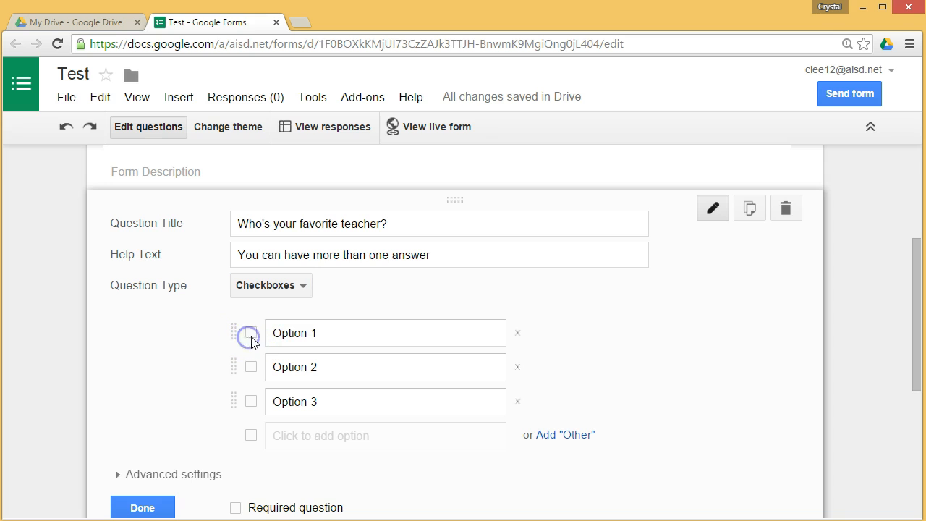
click(252, 332)
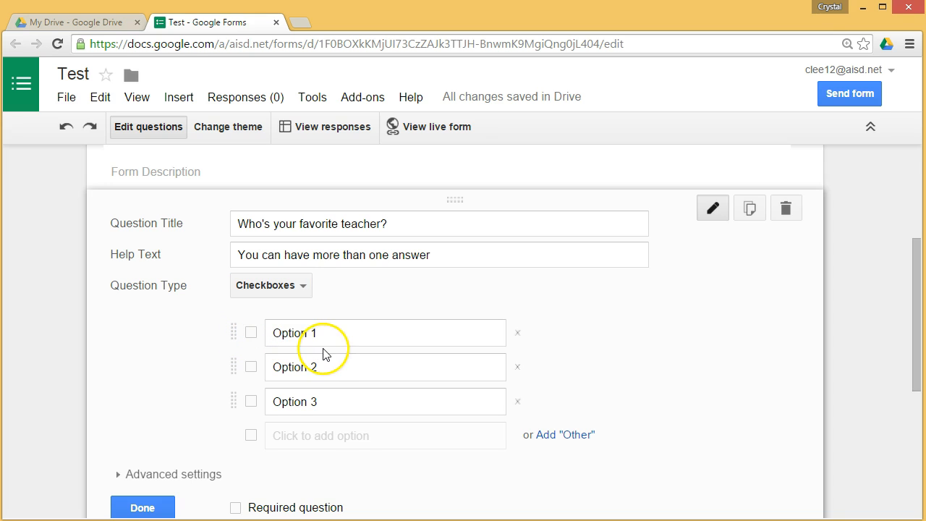
click(251, 370)
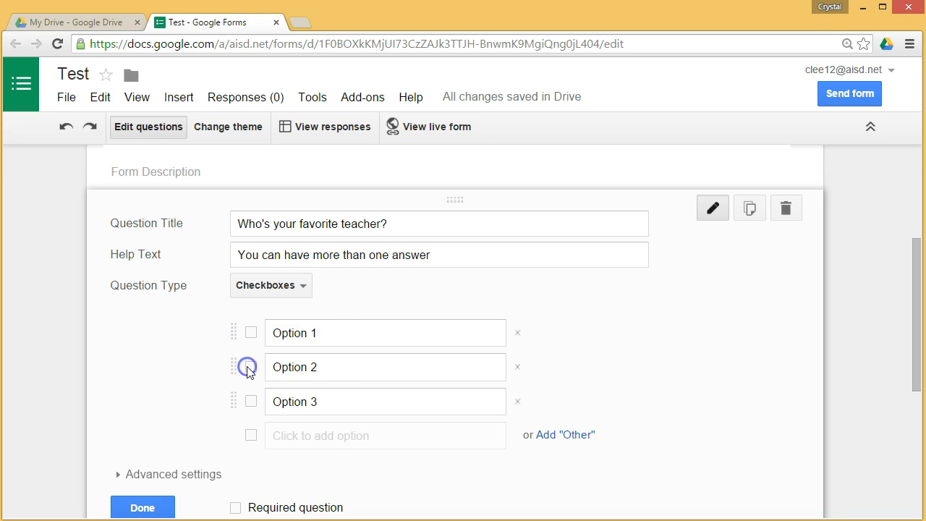
Step: Try Choose from a list and Scale, leaving the question as a Grid with Row 1 and Column 1
click(303, 289)
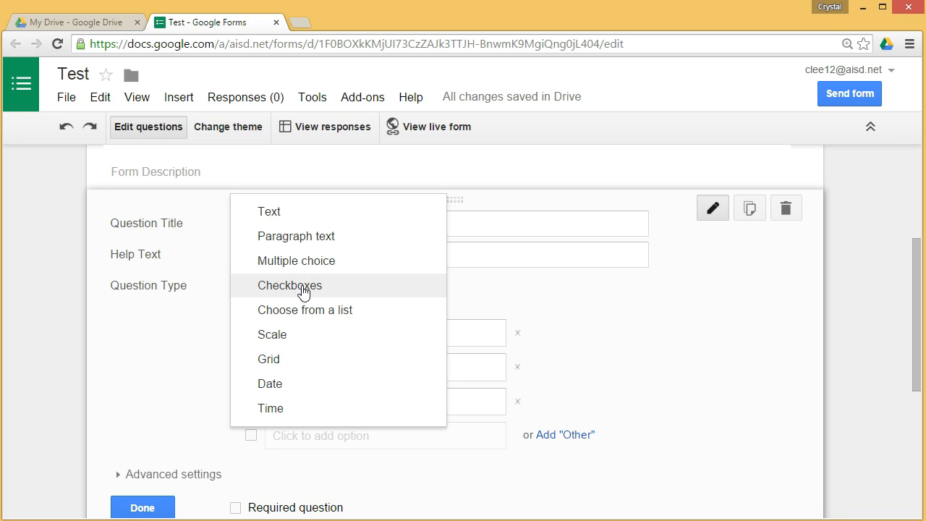
click(306, 311)
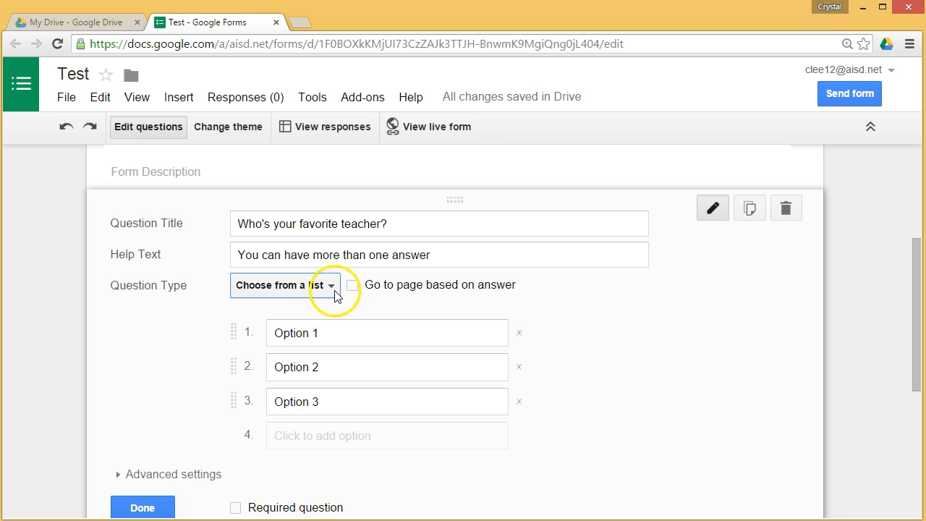
click(333, 289)
click(334, 309)
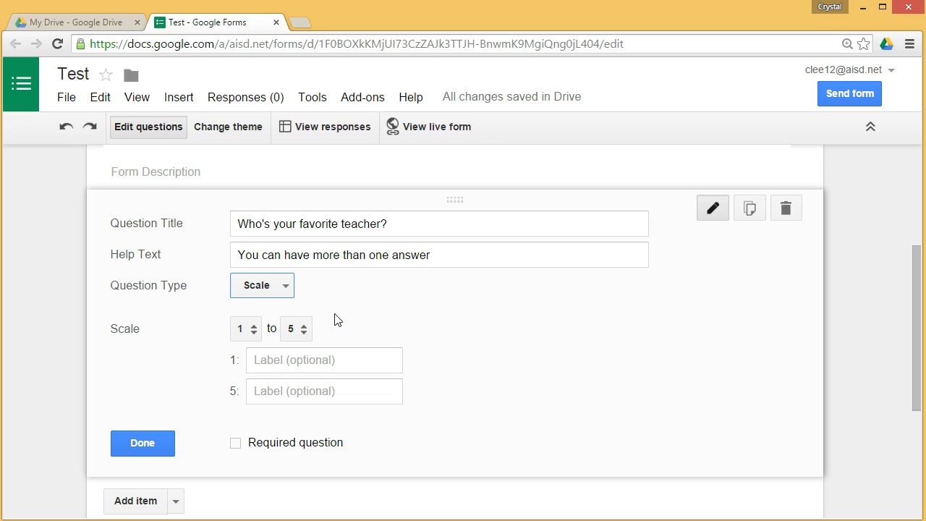
click(277, 287)
click(288, 308)
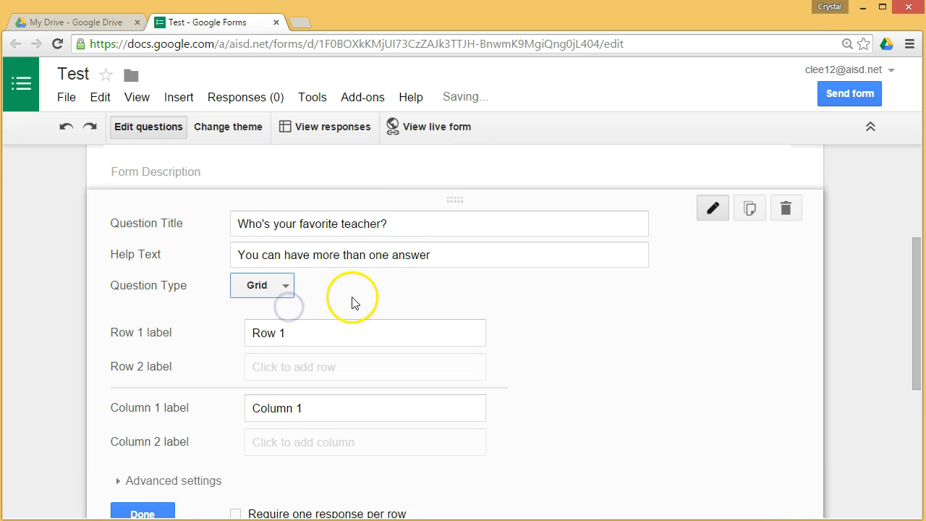
Step: Change the question to Date, then to Time with hour, minute and AM/PM fields
scroll(414, 309, down, 1)
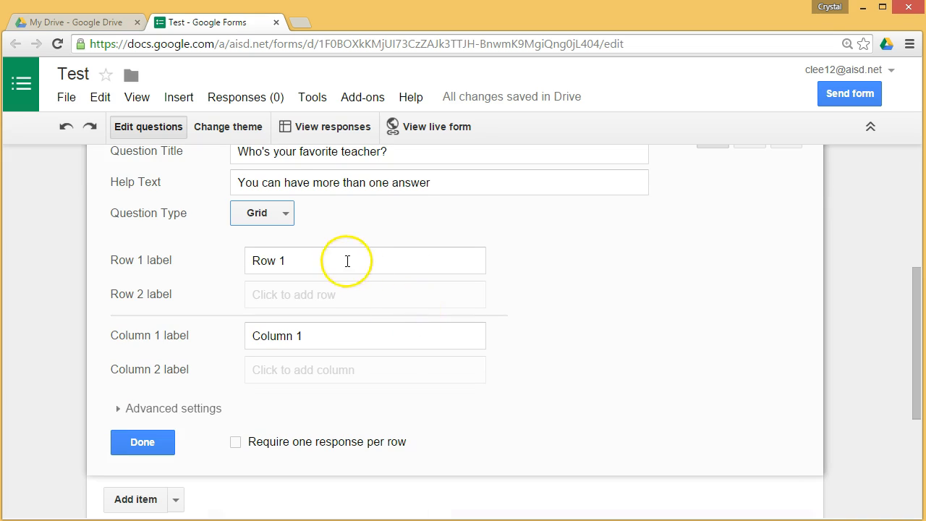
click(286, 216)
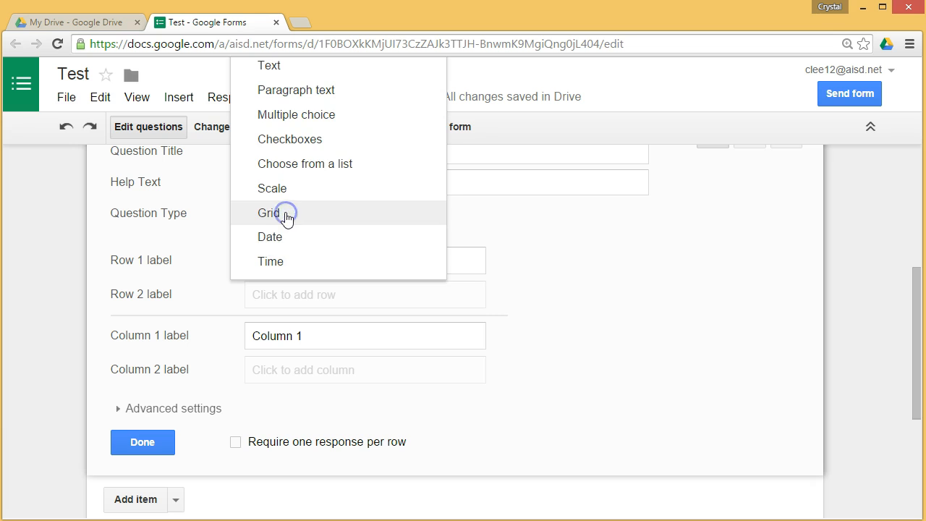
click(286, 236)
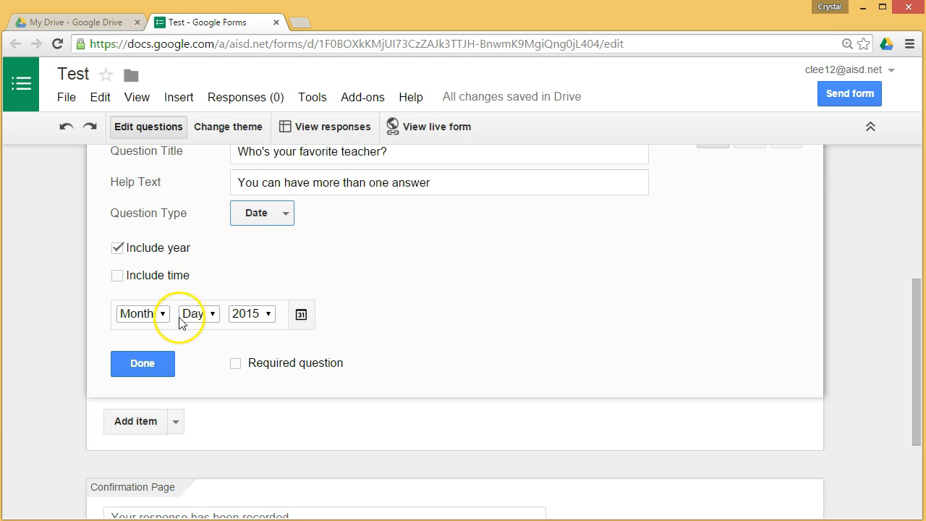
click(301, 315)
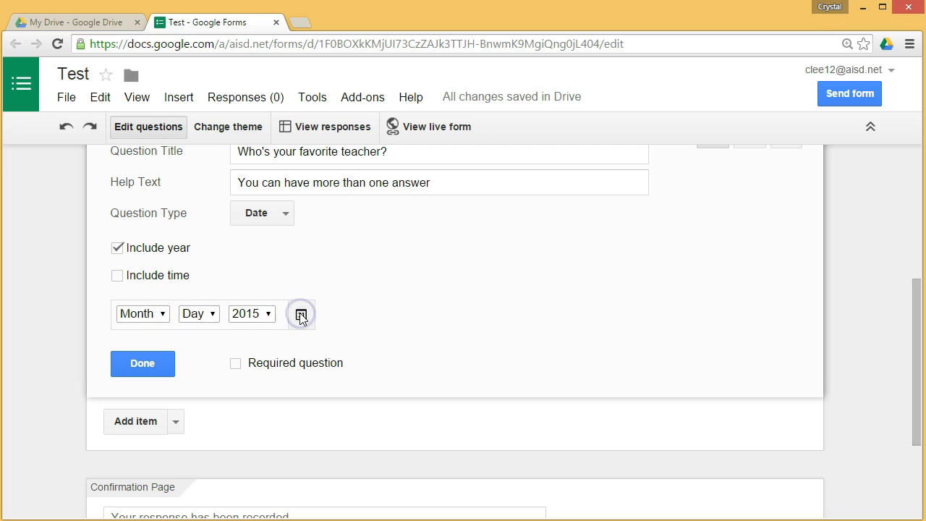
click(285, 217)
click(282, 237)
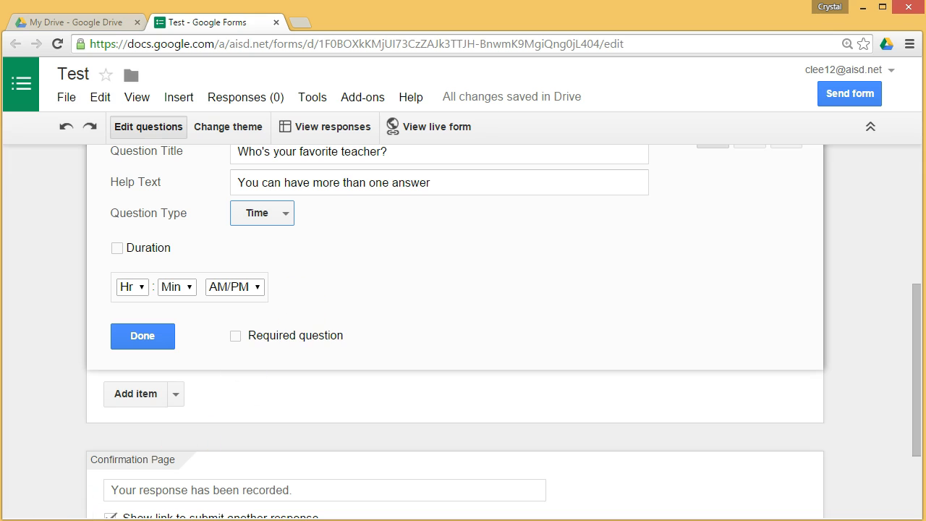
scroll(455, 326, up, 1)
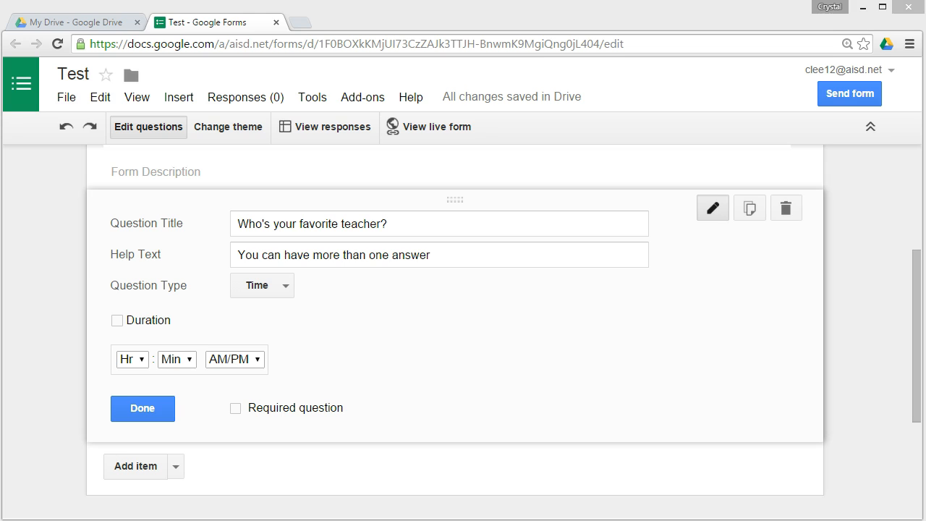
click(851, 94)
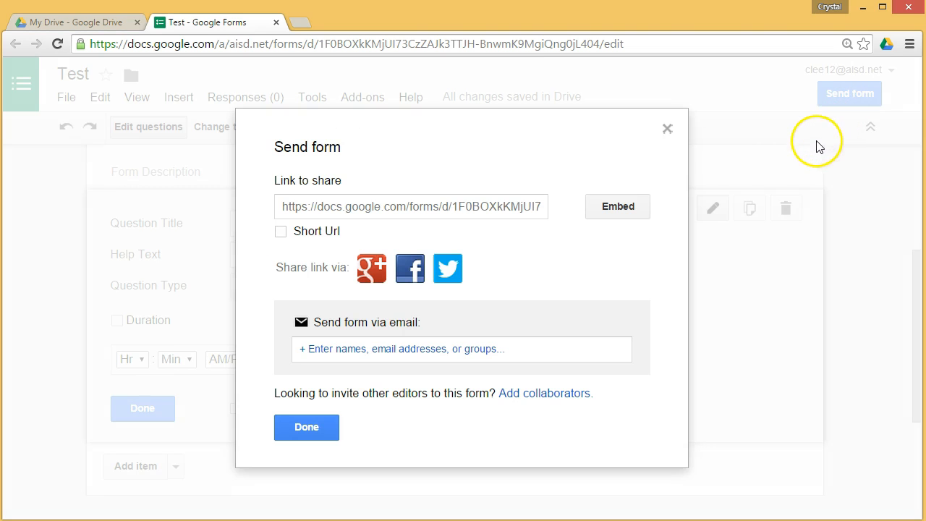
click(294, 210)
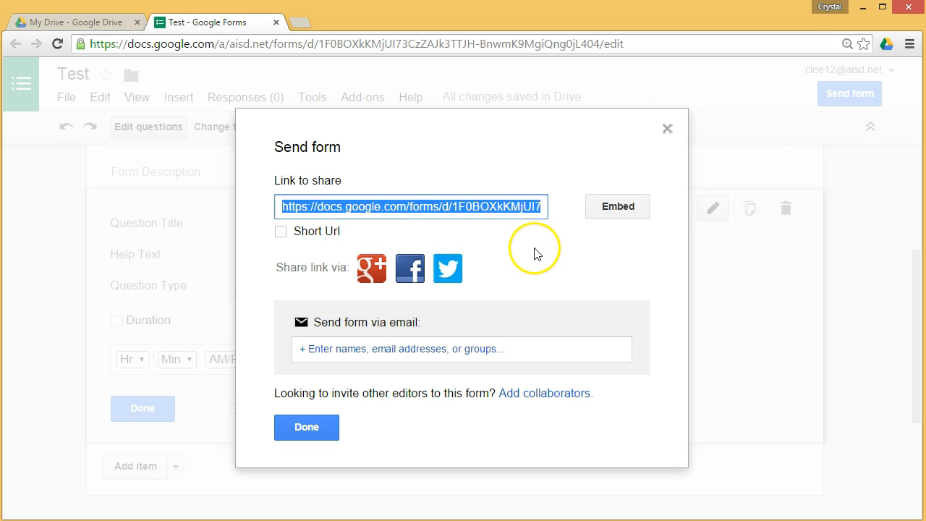
right_click(463, 209)
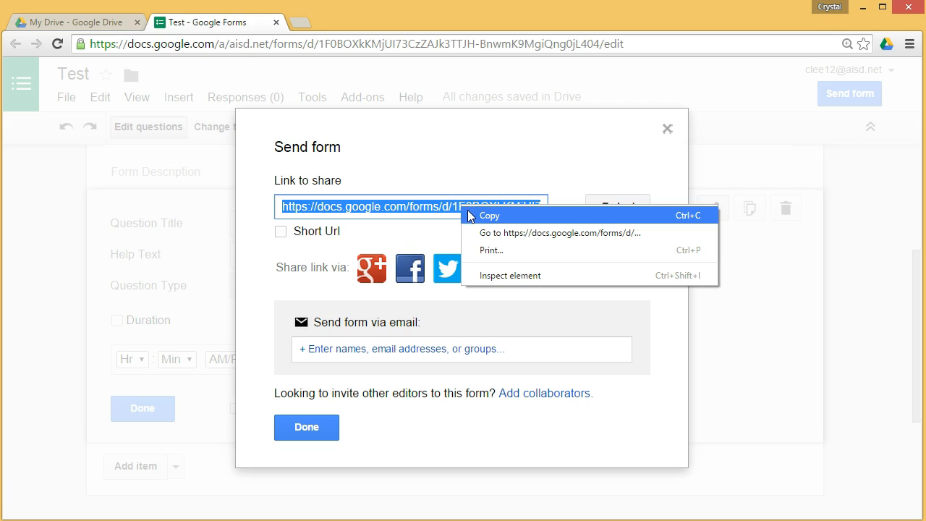
click(488, 216)
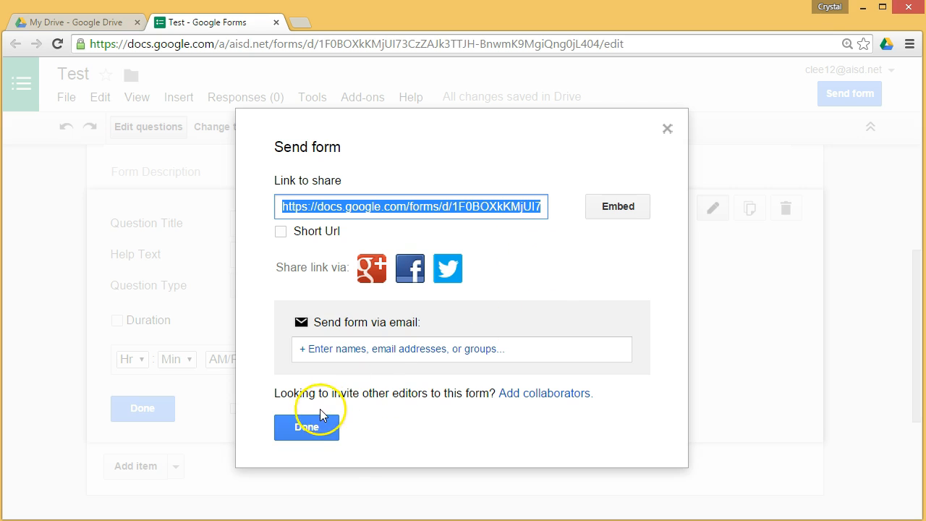
click(307, 434)
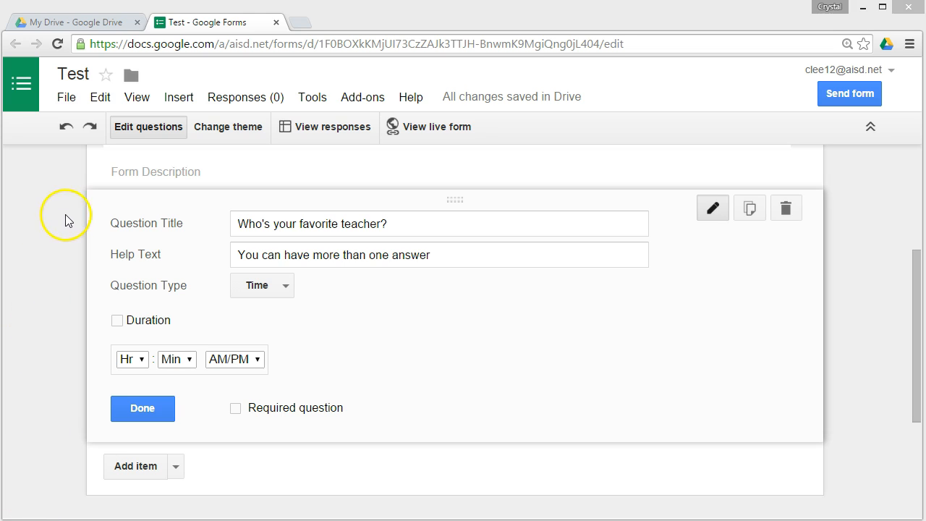
Step: Open the live Test form in a new tab and copy its web address from the address bar
click(437, 128)
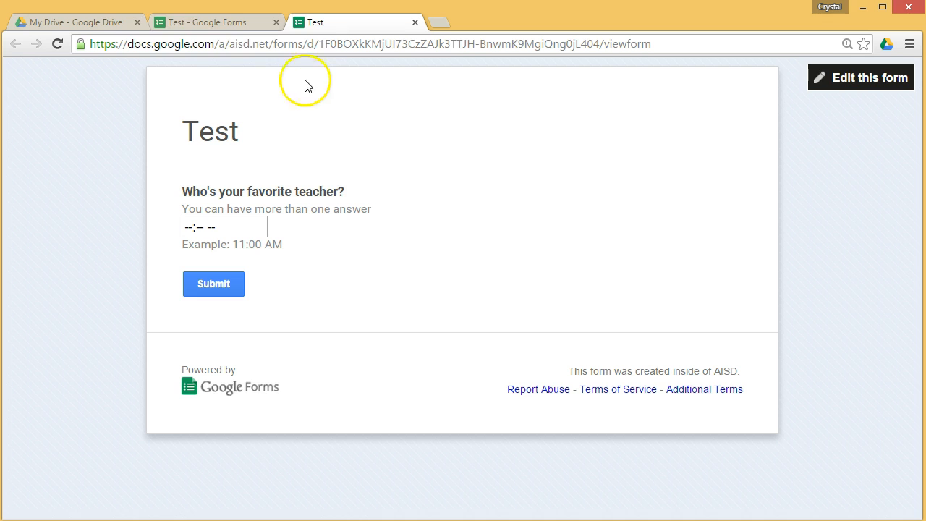
click(92, 45)
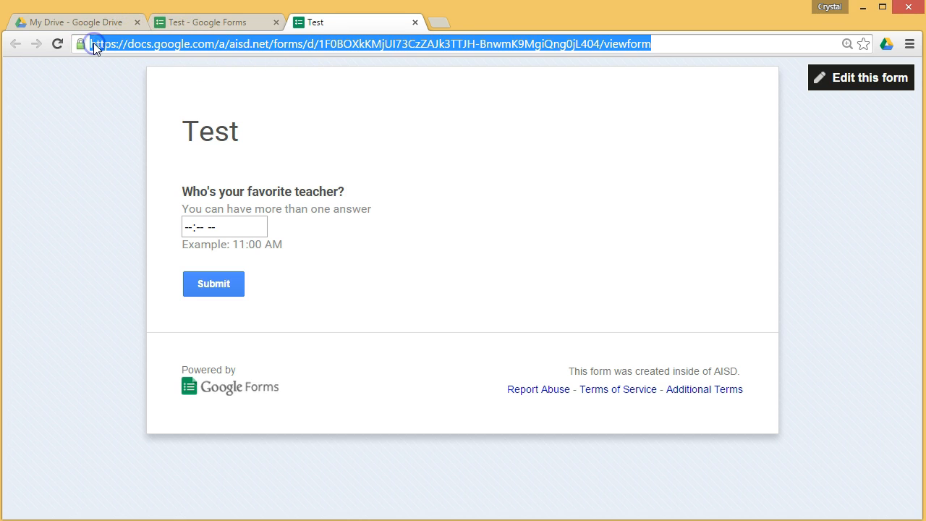
right_click(153, 44)
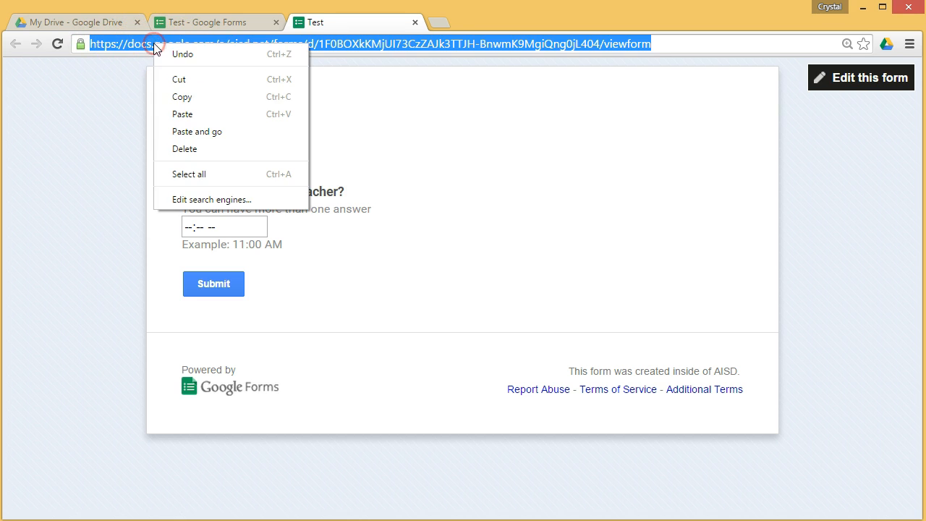
click(189, 98)
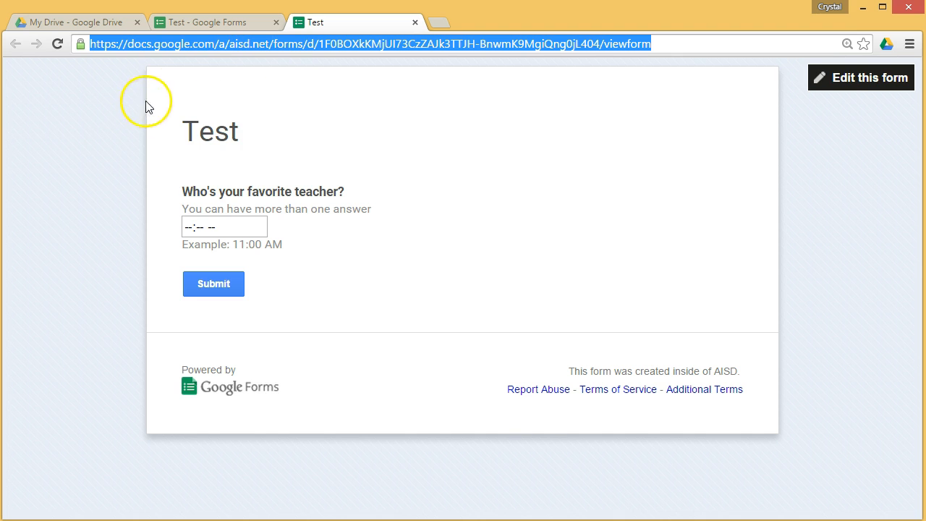
right_click(214, 48)
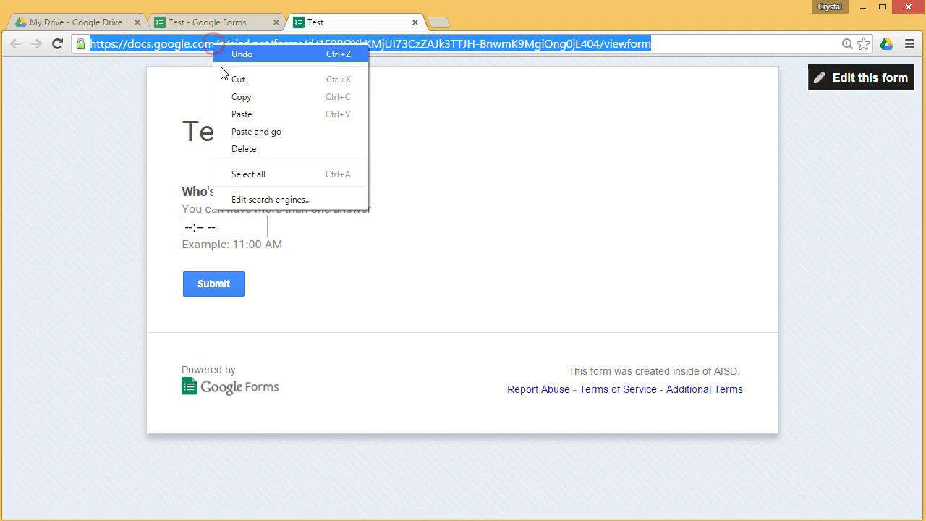
click(227, 114)
click(97, 180)
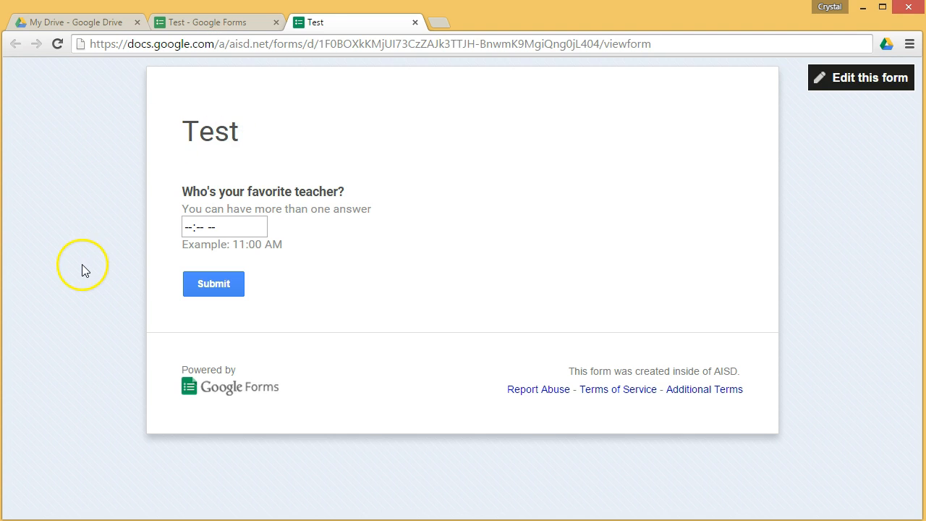
Step: Return to the 'Test - Google Forms' editor tab and launch the Test (Responses) spreadsheet
click(183, 22)
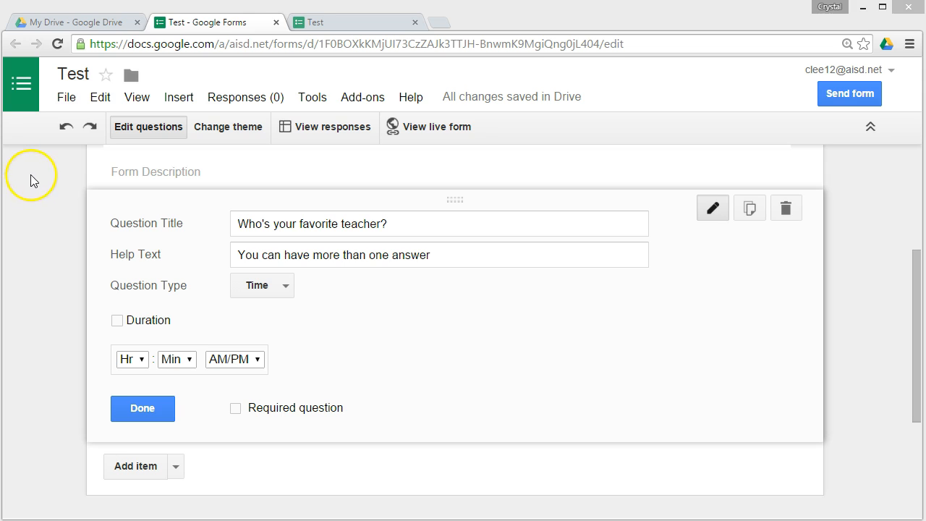
click(337, 130)
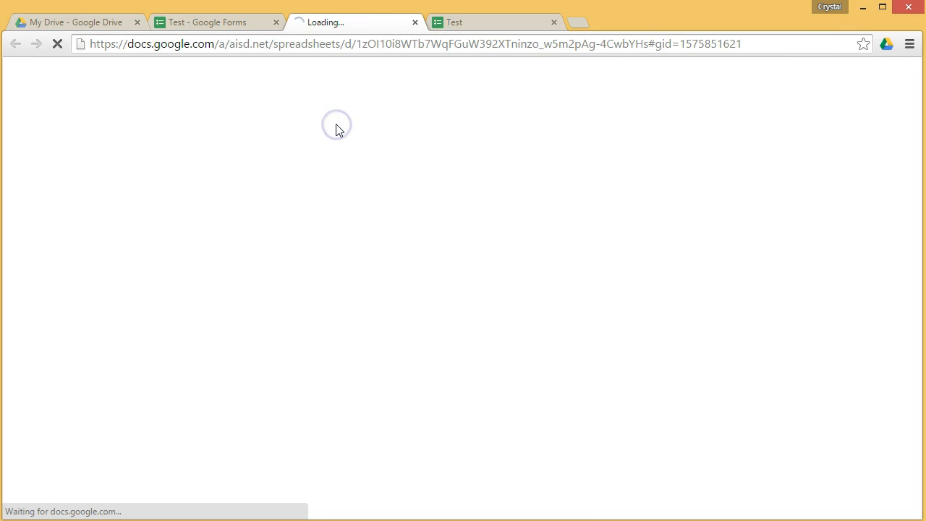